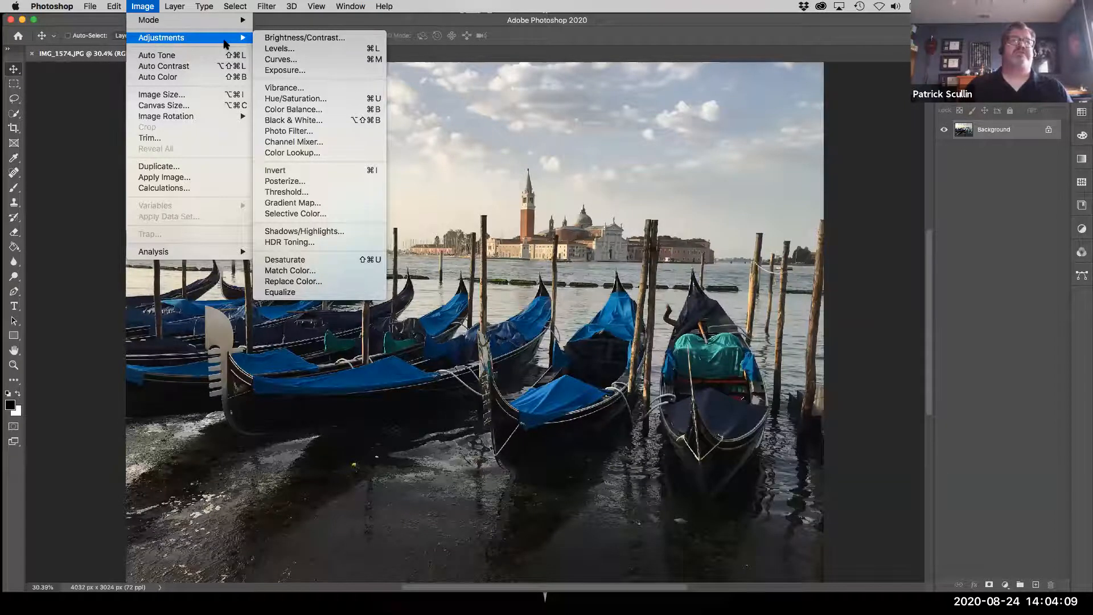
# Apply a Levels adjustment directly to the photo with midtones at 0.75 and the white input level at 211.
pyautogui.click(310, 50)
pyautogui.moveTo(508, 147); pyautogui.dragTo(825, 89)
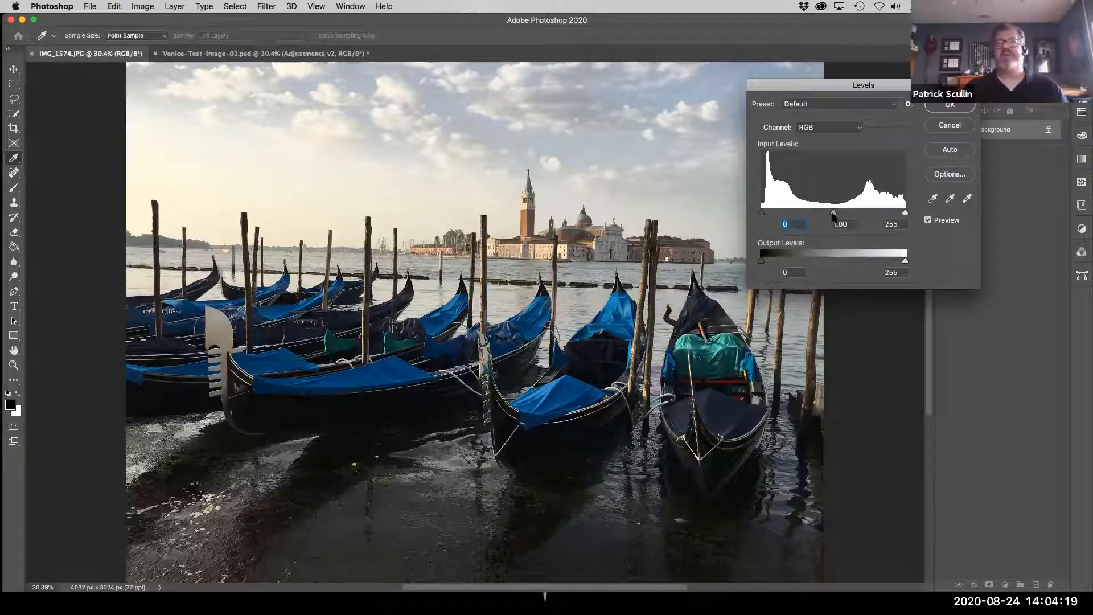
pyautogui.moveTo(832, 215); pyautogui.dragTo(880, 212)
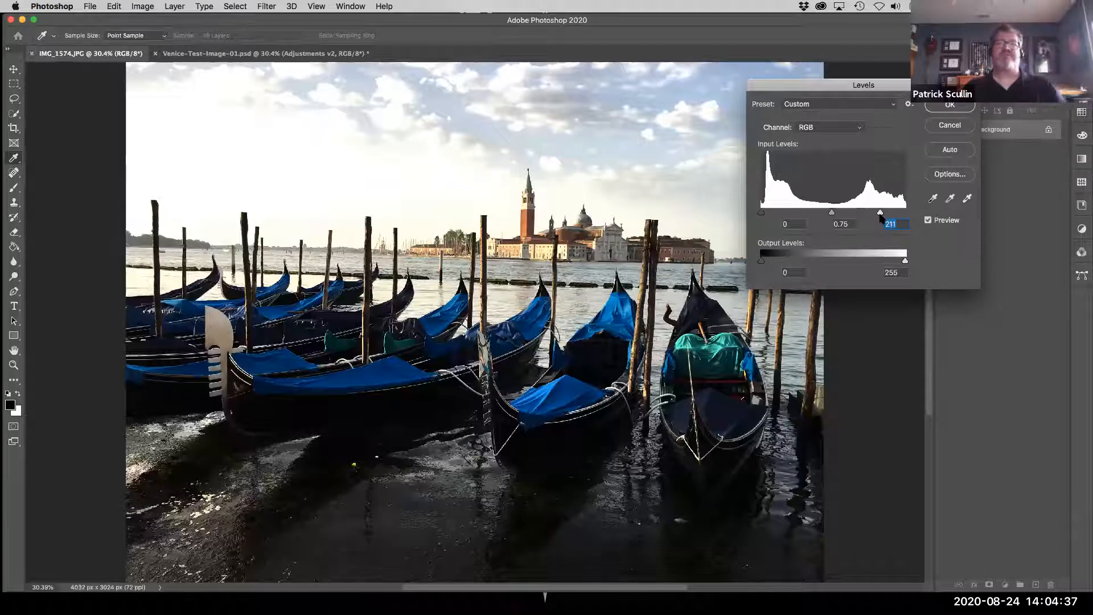
pyautogui.click(955, 108)
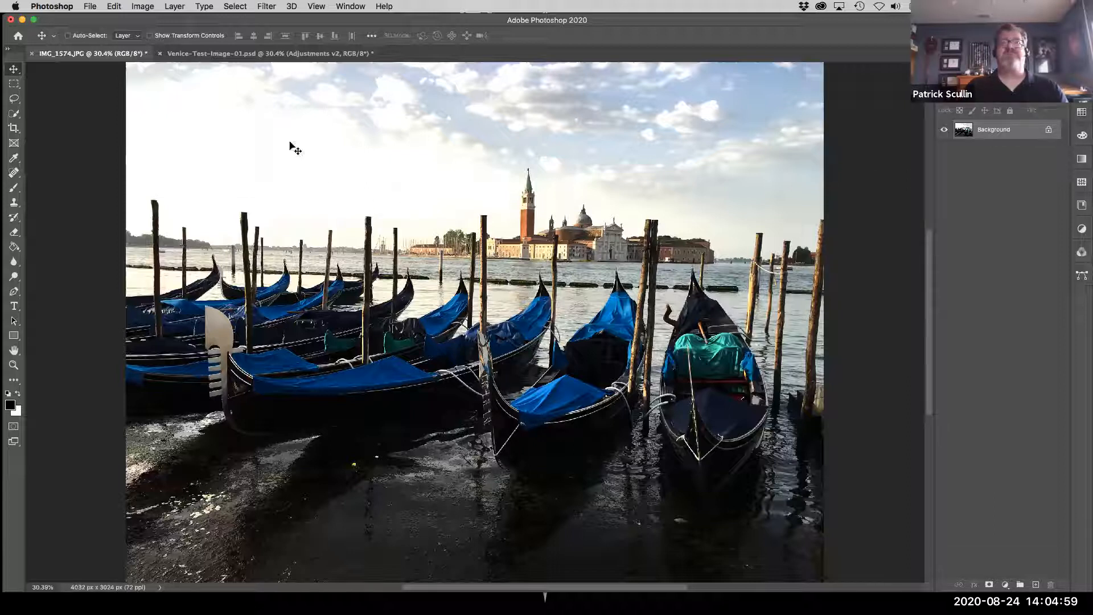
# Apply a Hue/Saturation adjustment directly to the photo with the master hue set to -37.
pyautogui.click(147, 11)
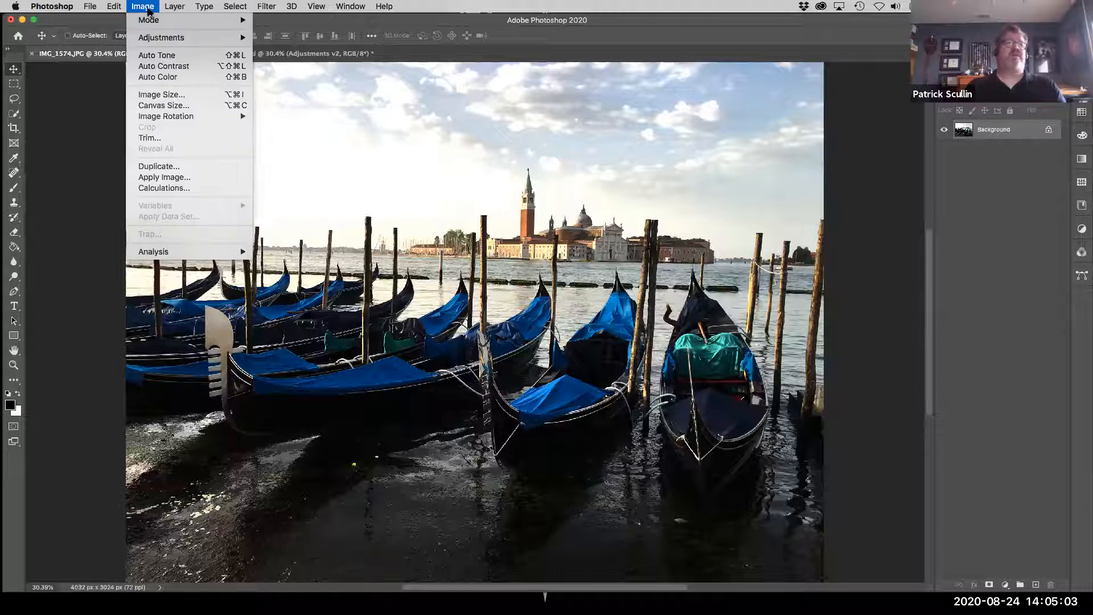
pyautogui.moveTo(148, 38)
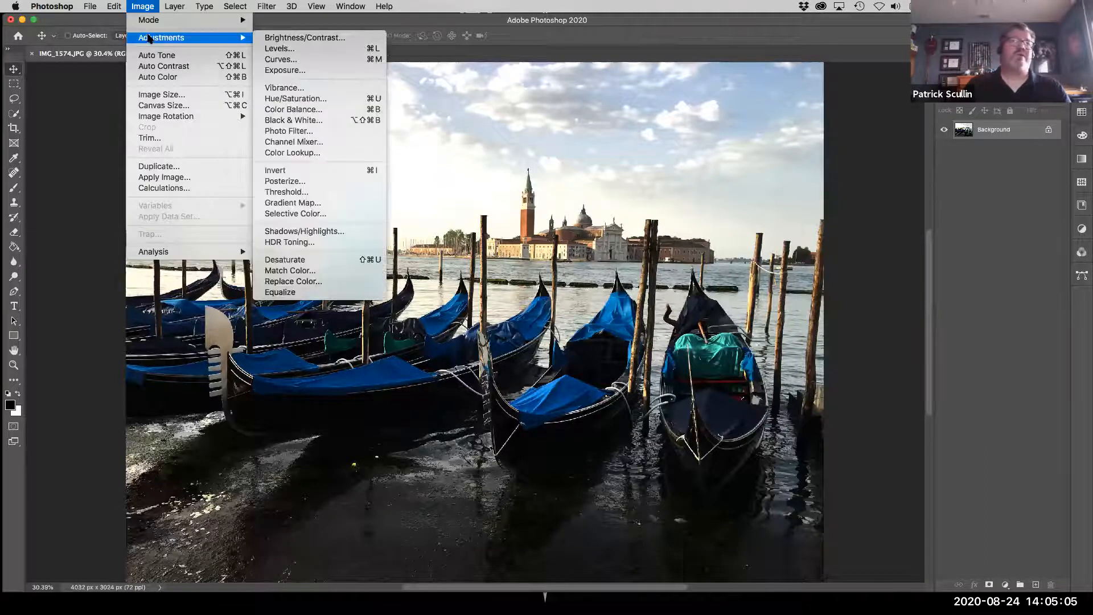
pyautogui.click(311, 99)
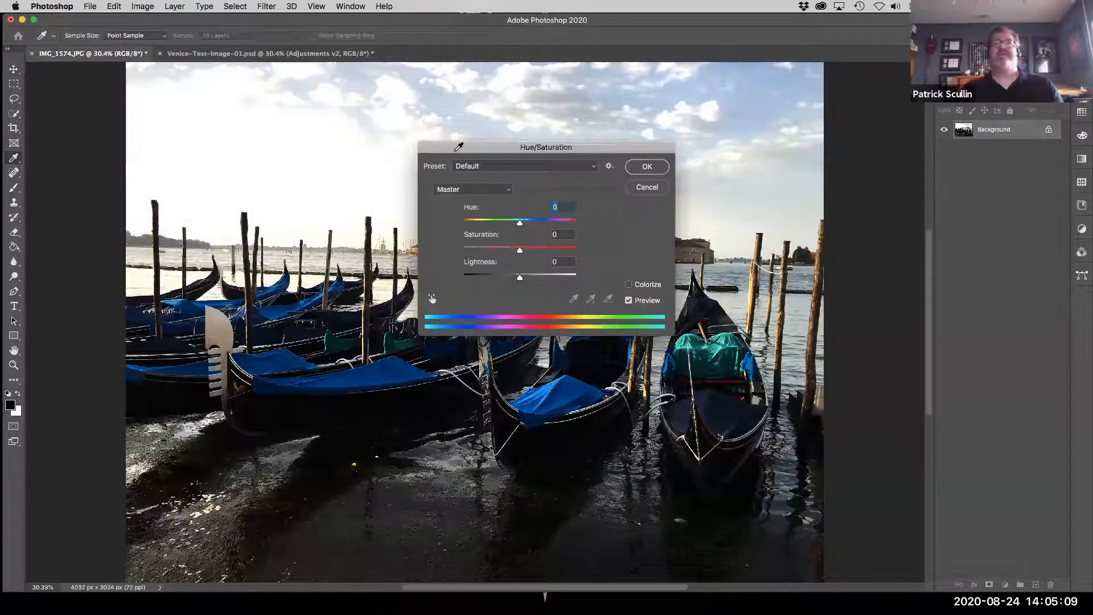
pyautogui.moveTo(467, 146); pyautogui.dragTo(692, 112)
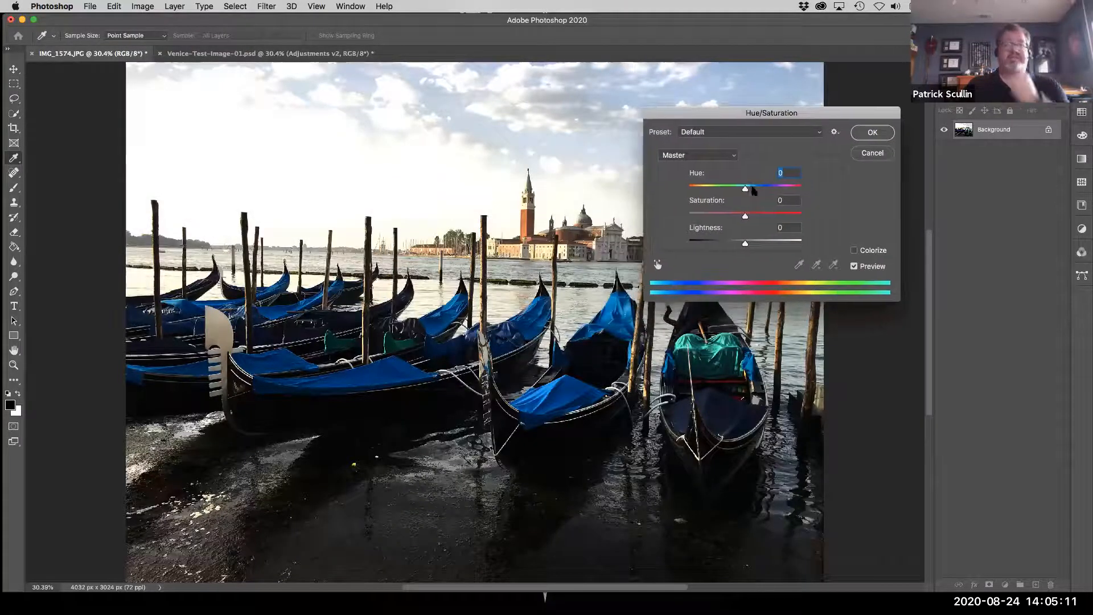
pyautogui.moveTo(745, 189); pyautogui.dragTo(722, 194)
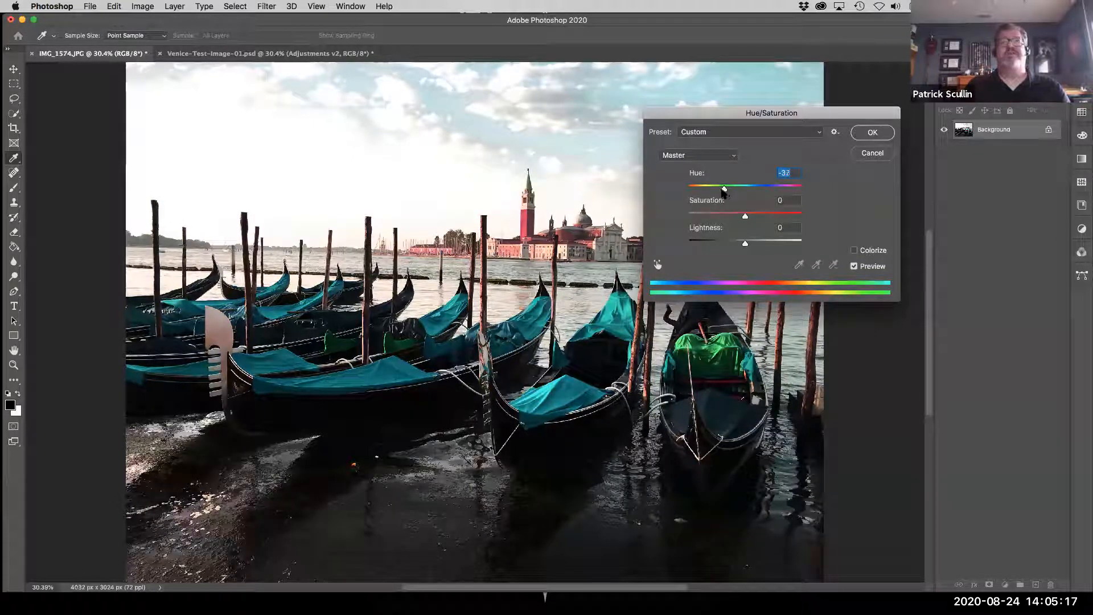
pyautogui.moveTo(712, 112); pyautogui.dragTo(811, 84)
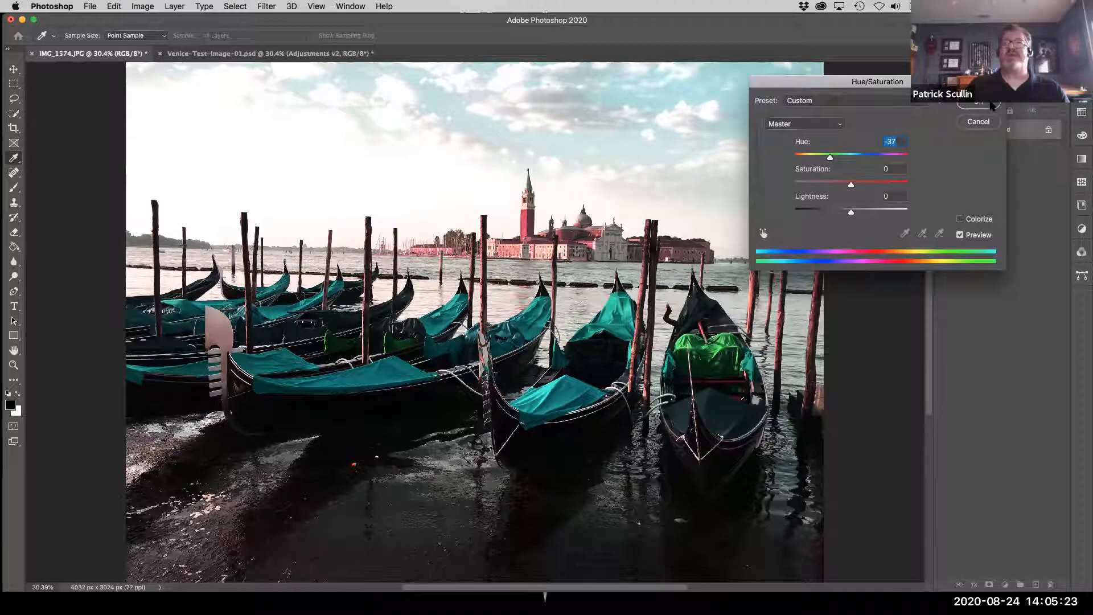
pyautogui.press('Return')
pyautogui.press('v')
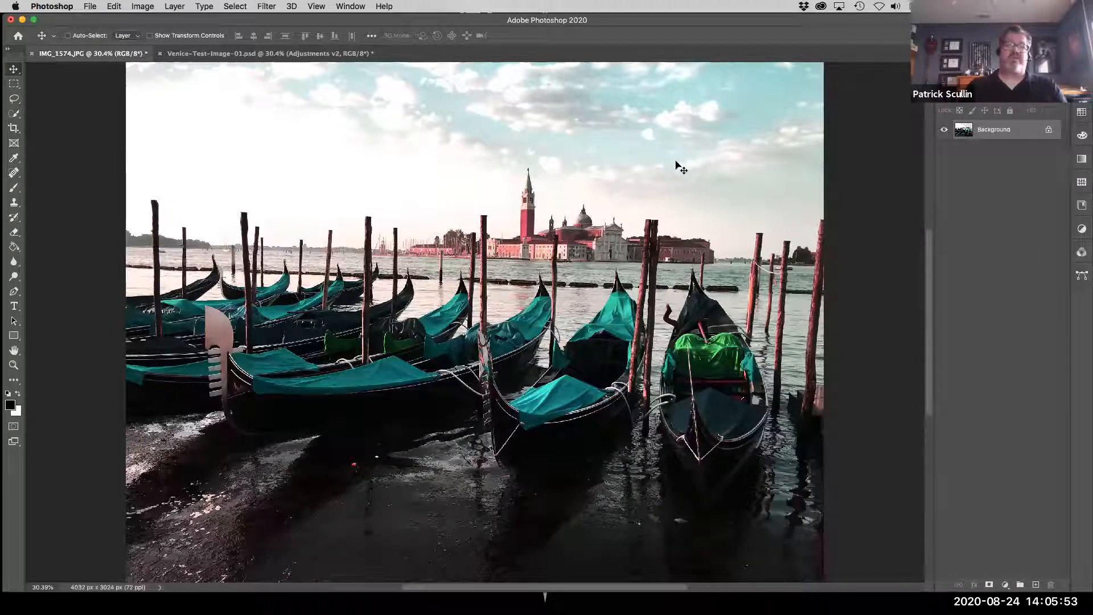
# Switch to Venice-Test-Image-01.psd, hide the Adjustments v2 group and expand the Adjustments group.
pyautogui.click(222, 55)
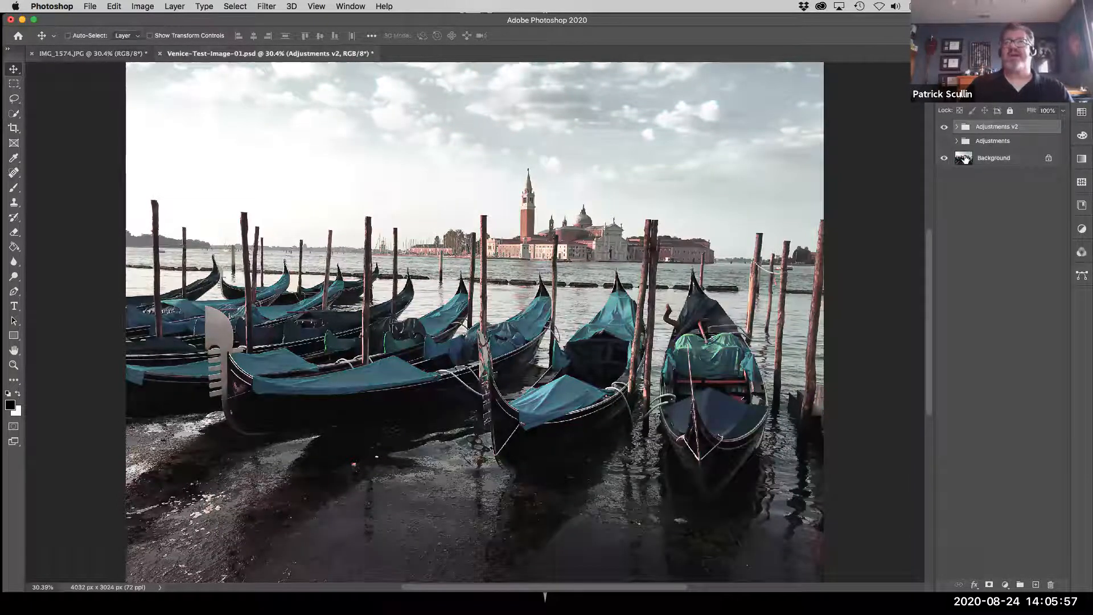
pyautogui.click(943, 128)
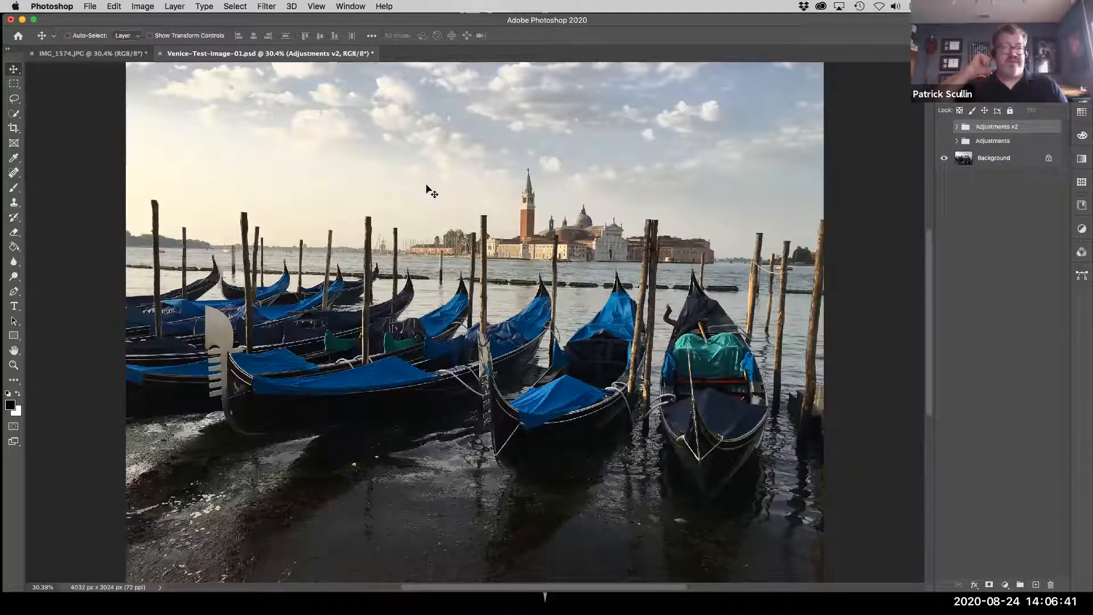
pyautogui.click(955, 141)
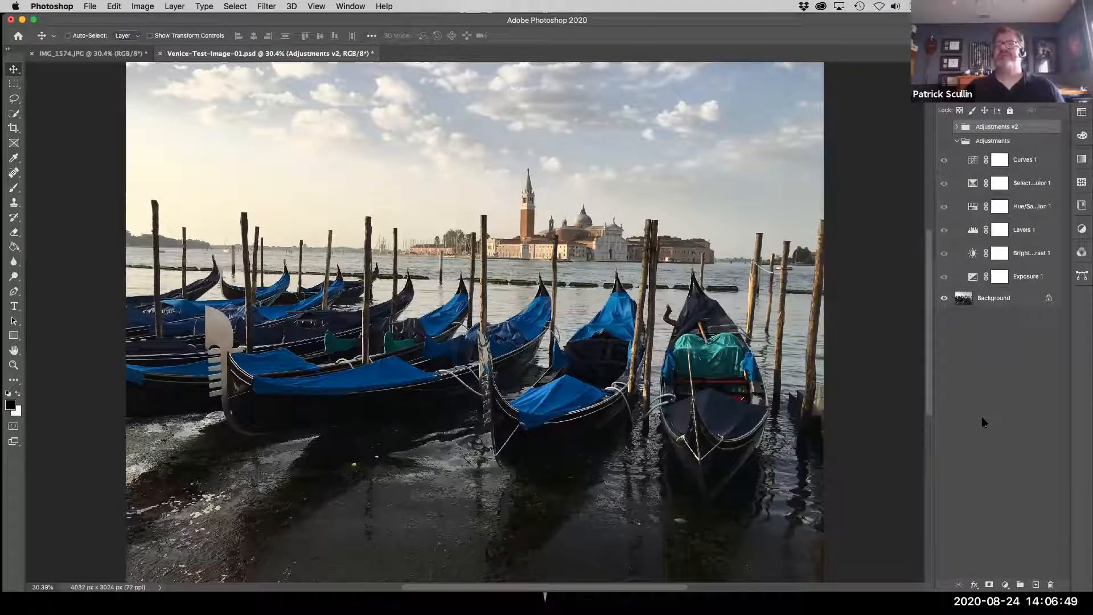
# Show the Adjustments panel and dock it above the Layers panel.
pyautogui.click(342, 7)
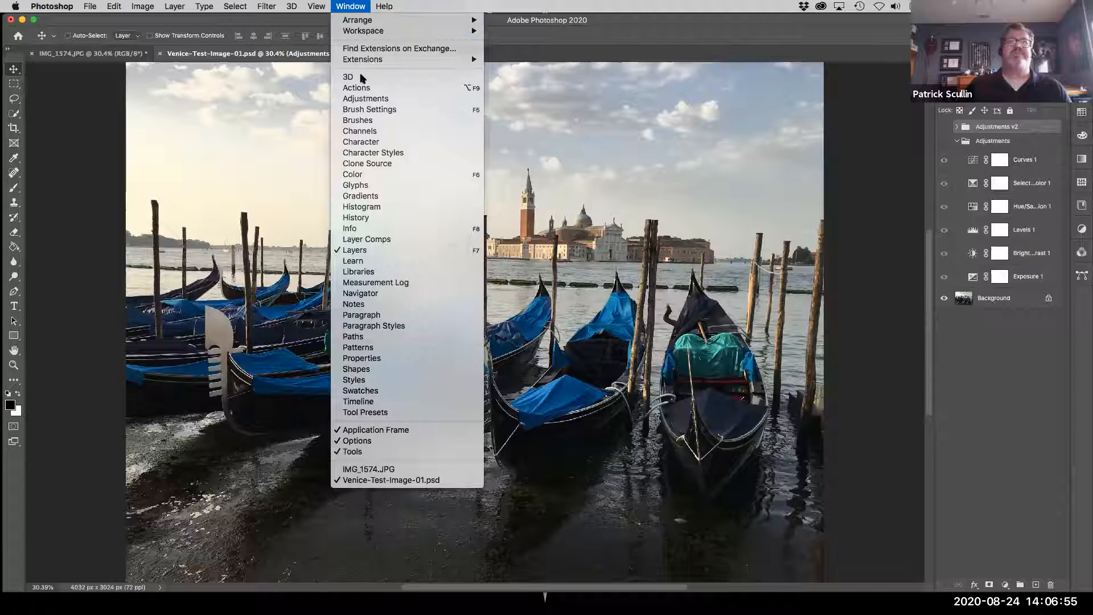
pyautogui.click(373, 99)
pyautogui.moveTo(983, 221); pyautogui.dragTo(948, 107)
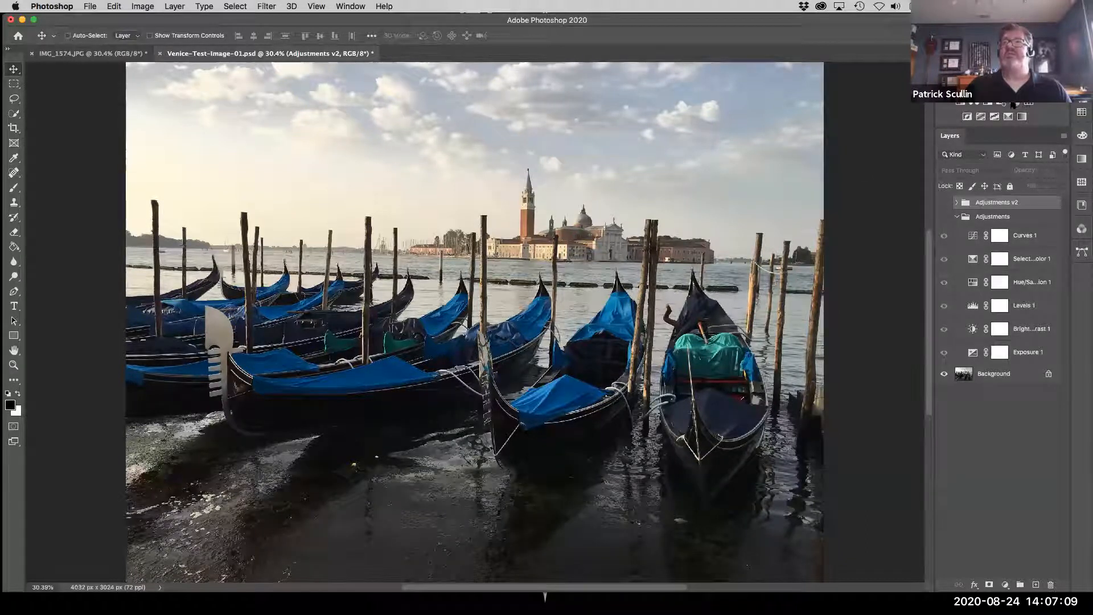
# Select the Background layer and review the direct image adjustments available for it.
pyautogui.click(142, 7)
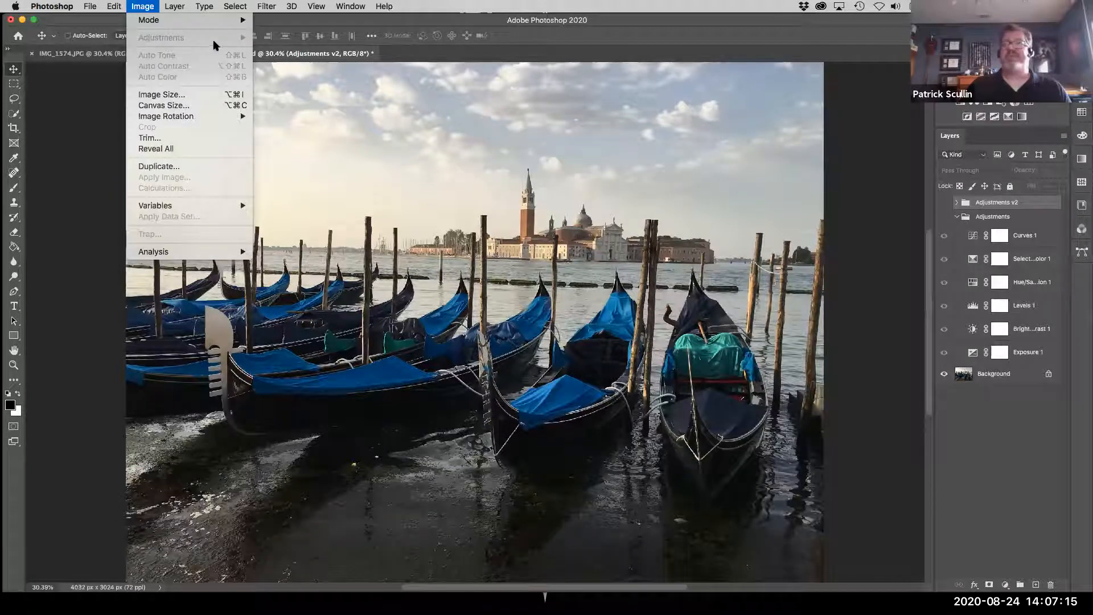
pyautogui.click(1032, 376)
pyautogui.click(1030, 378)
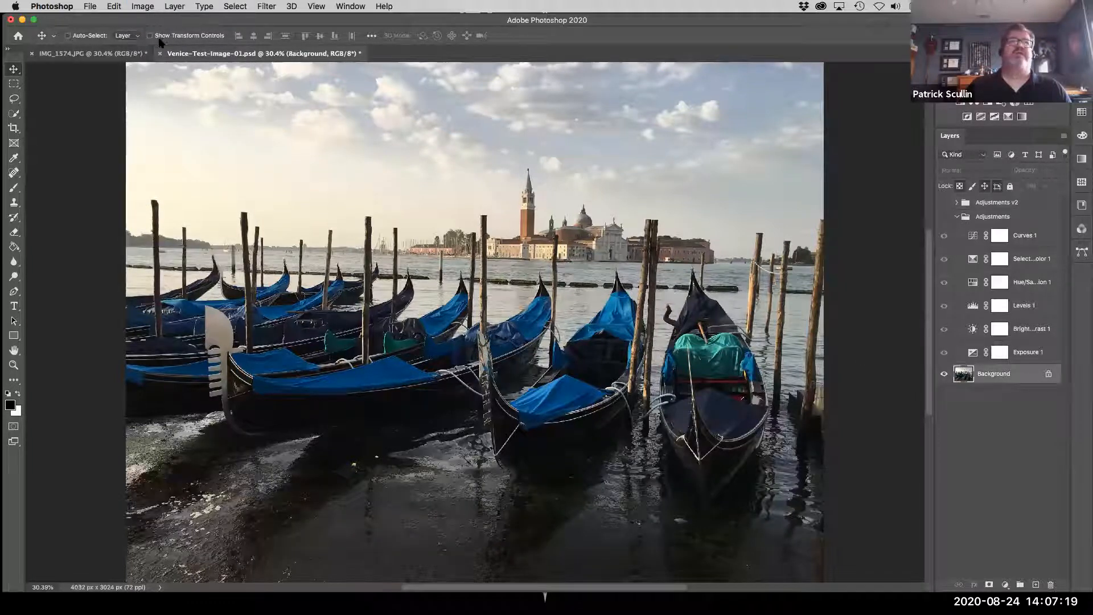
pyautogui.click(142, 7)
pyautogui.moveTo(171, 37)
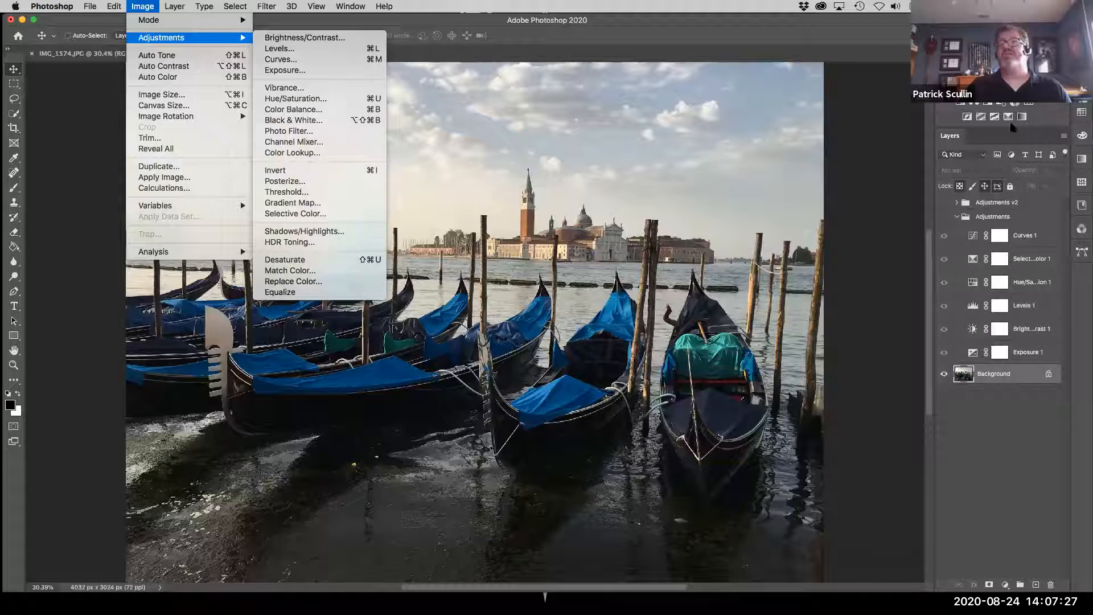
pyautogui.click(828, 29)
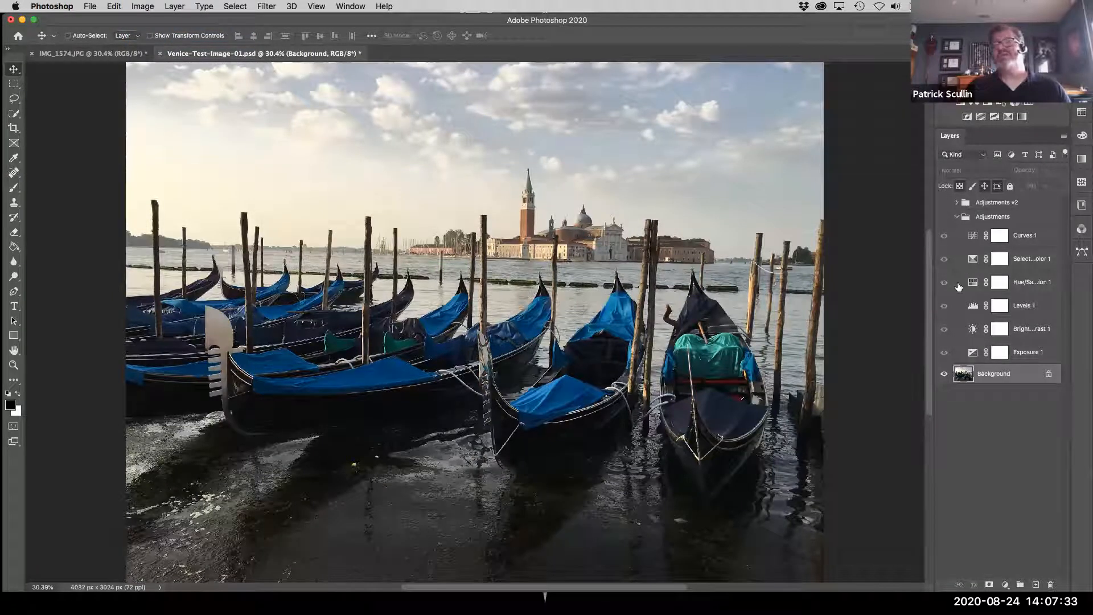
# Add a Hue/Saturation adjustment layer above the Background with hue -29, saturation +51 and lightness +18.
pyautogui.click(961, 105)
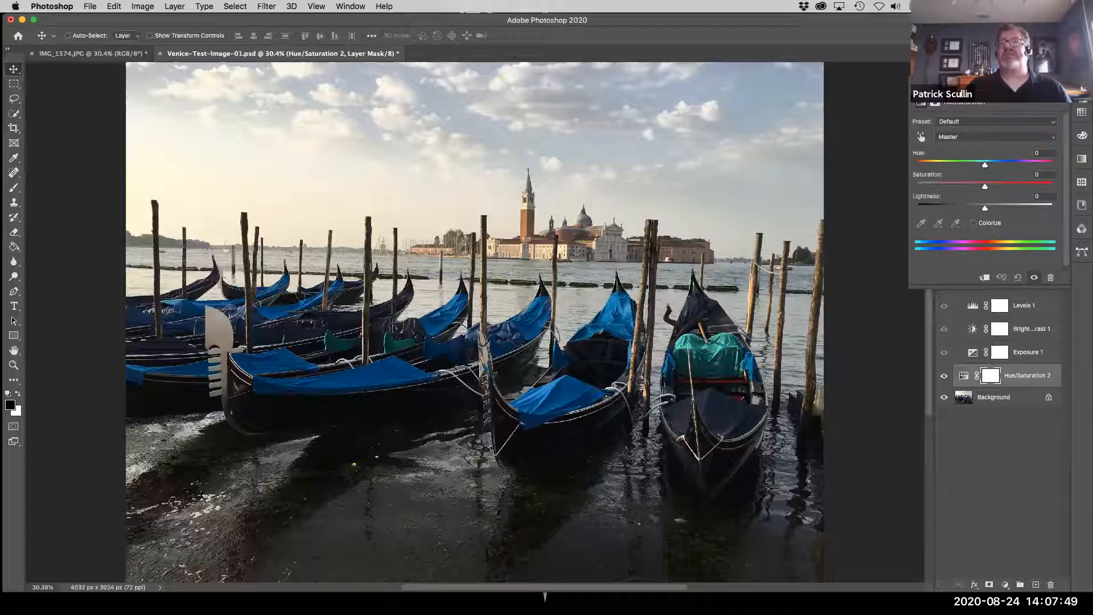
pyautogui.moveTo(988, 84); pyautogui.dragTo(789, 96)
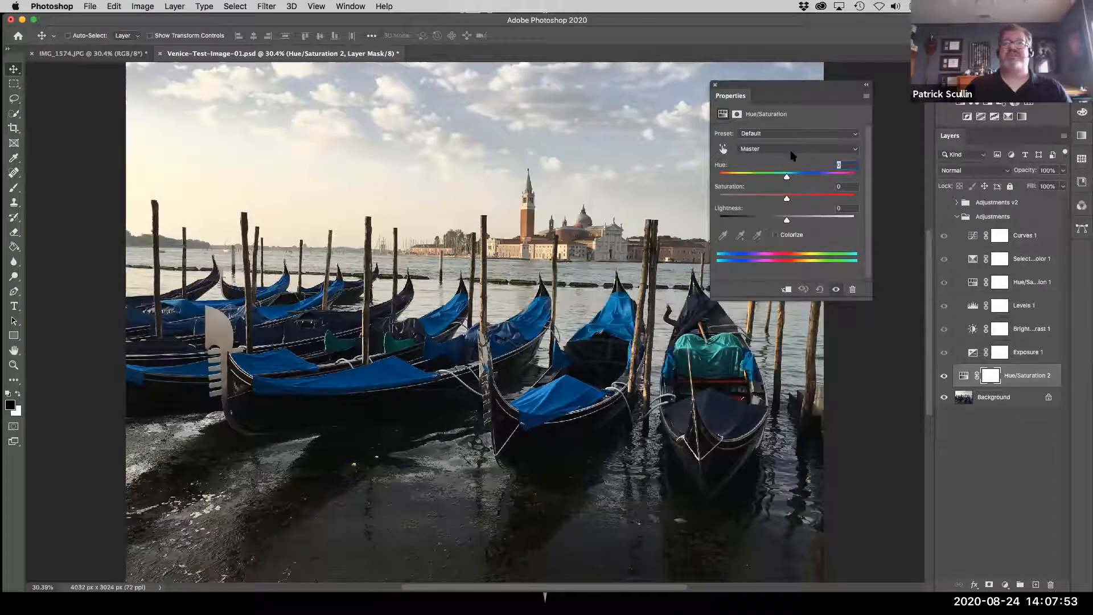
pyautogui.moveTo(787, 176)
pyautogui.mouseDown()
pyautogui.moveTo(816, 177)
pyautogui.moveTo(788, 198)
pyautogui.moveTo(821, 197)
pyautogui.moveTo(767, 176)
pyautogui.mouseUp()
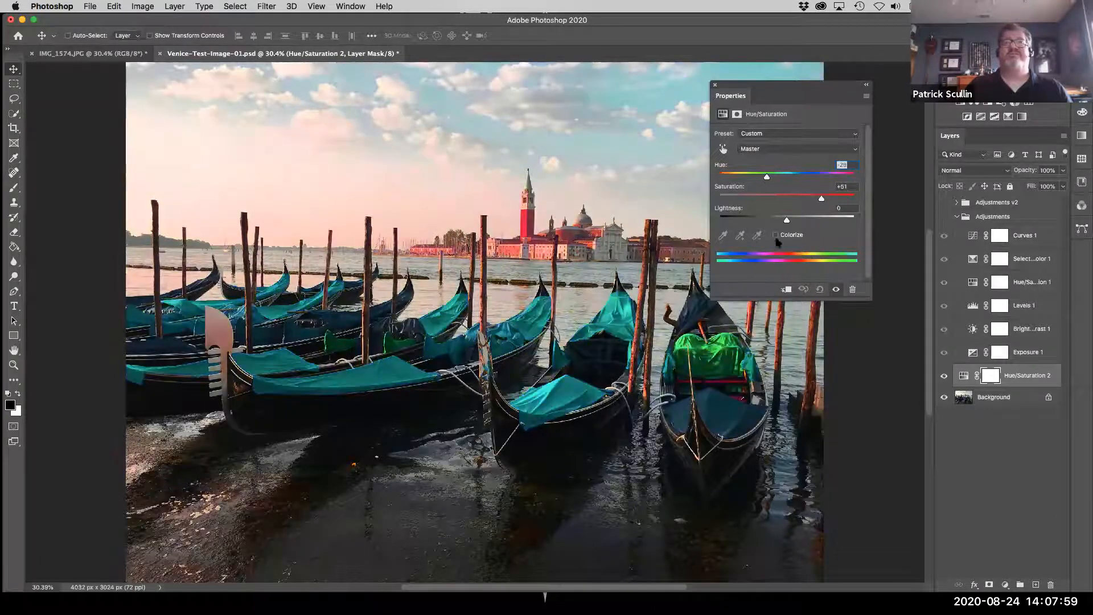
pyautogui.moveTo(787, 220); pyautogui.dragTo(799, 220)
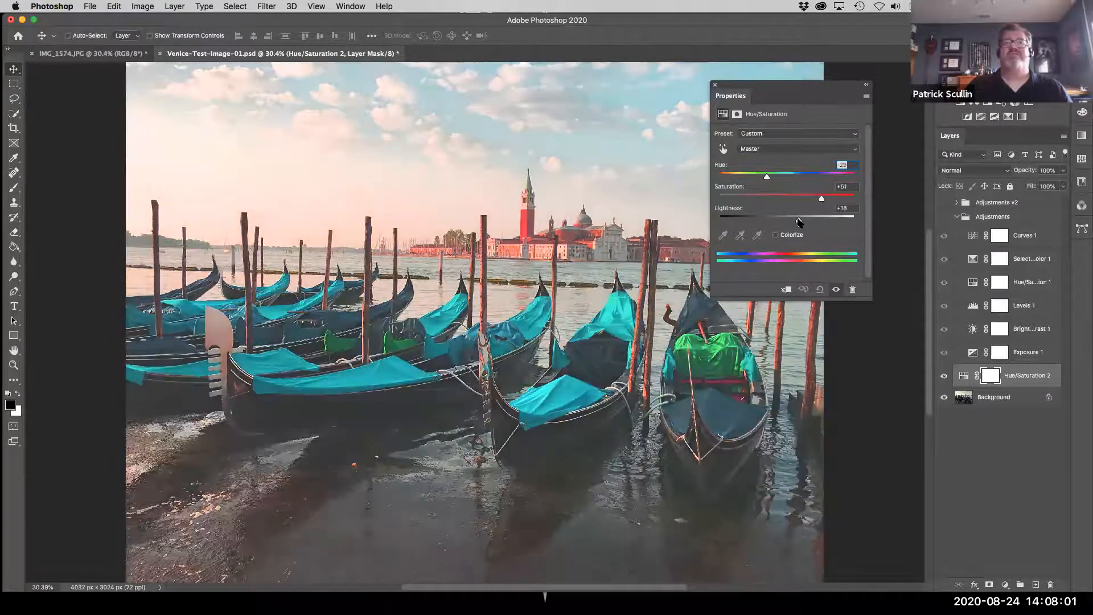
pyautogui.moveTo(750, 86); pyautogui.dragTo(778, 76)
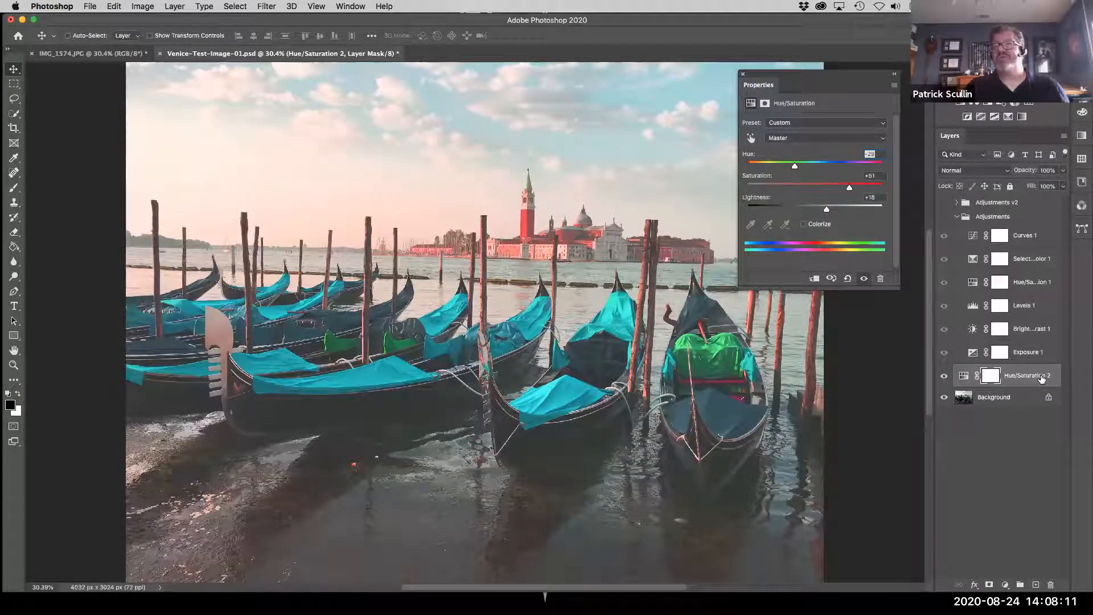
# Collapse the Adjustments group and compare the image with and without the new Hue/Saturation layer.
pyautogui.click(956, 217)
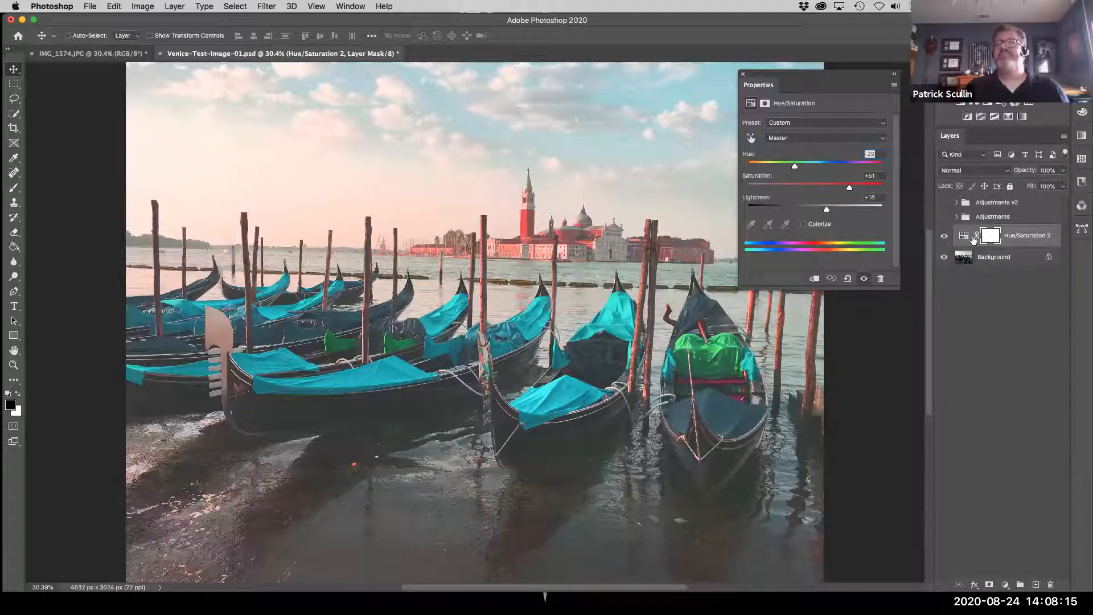
pyautogui.click(942, 239)
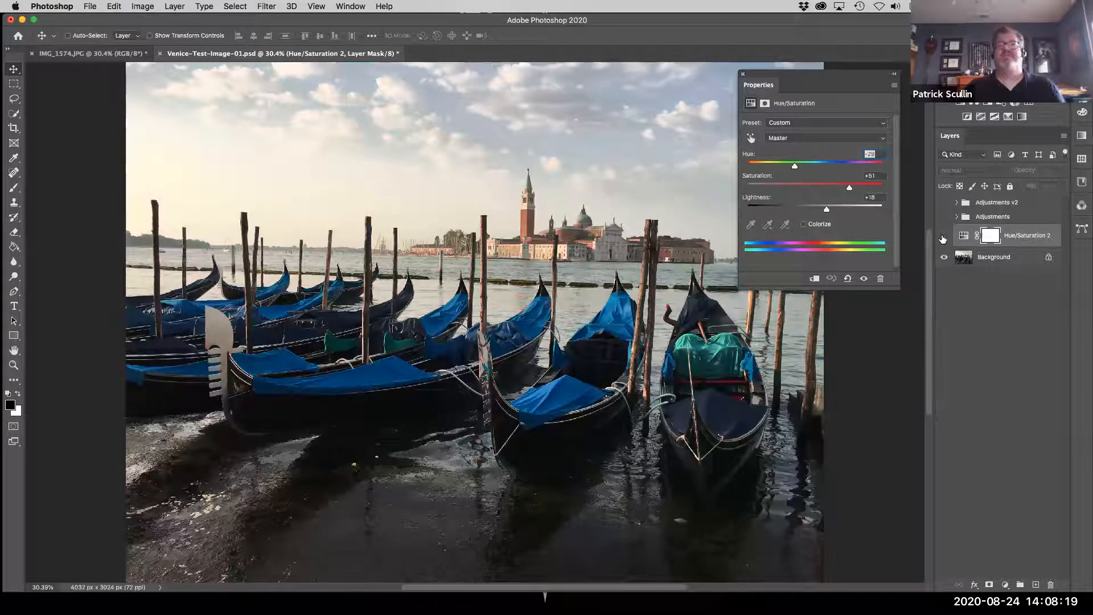
pyautogui.click(942, 238)
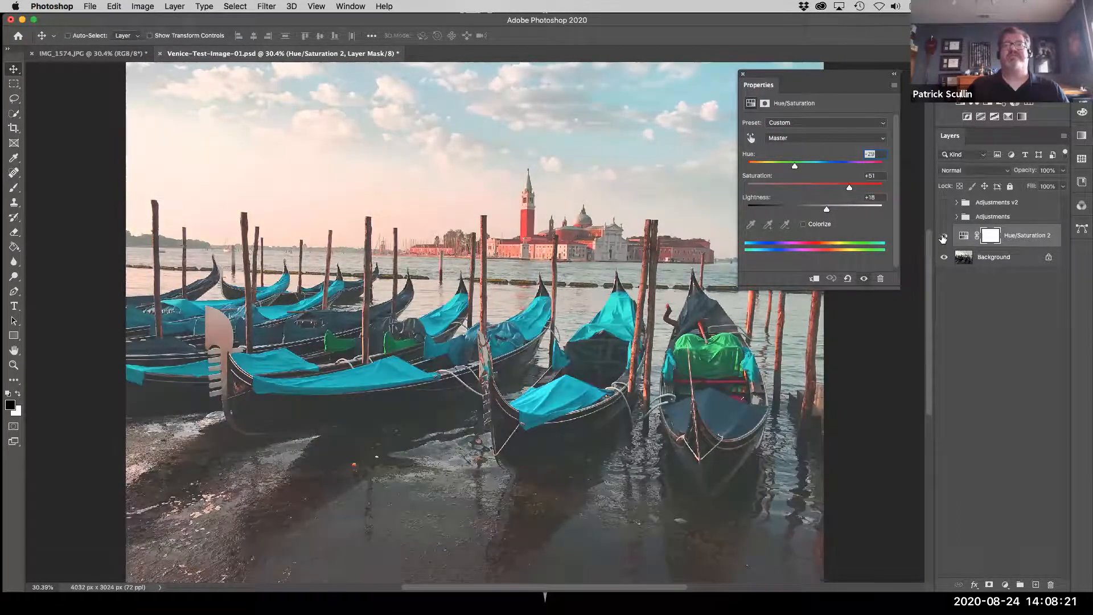
pyautogui.click(942, 238)
pyautogui.click(943, 239)
pyautogui.click(942, 238)
pyautogui.click(943, 239)
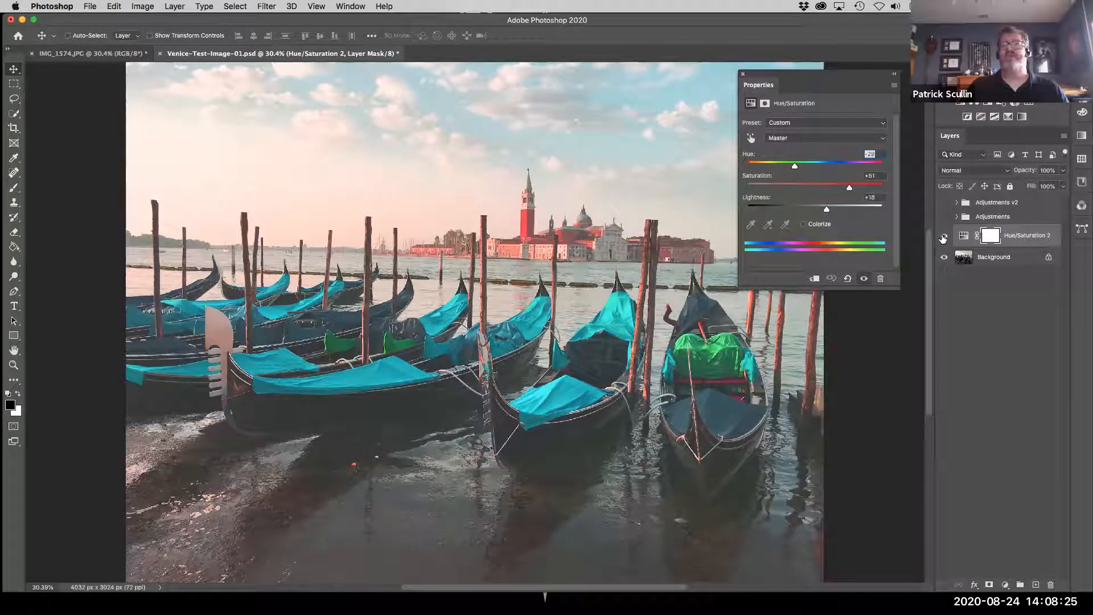
# Change the Hue/Saturation 2 layer's hue to +13 and saturation to +42, and dock its Properties panel away from the image.
pyautogui.click(963, 237)
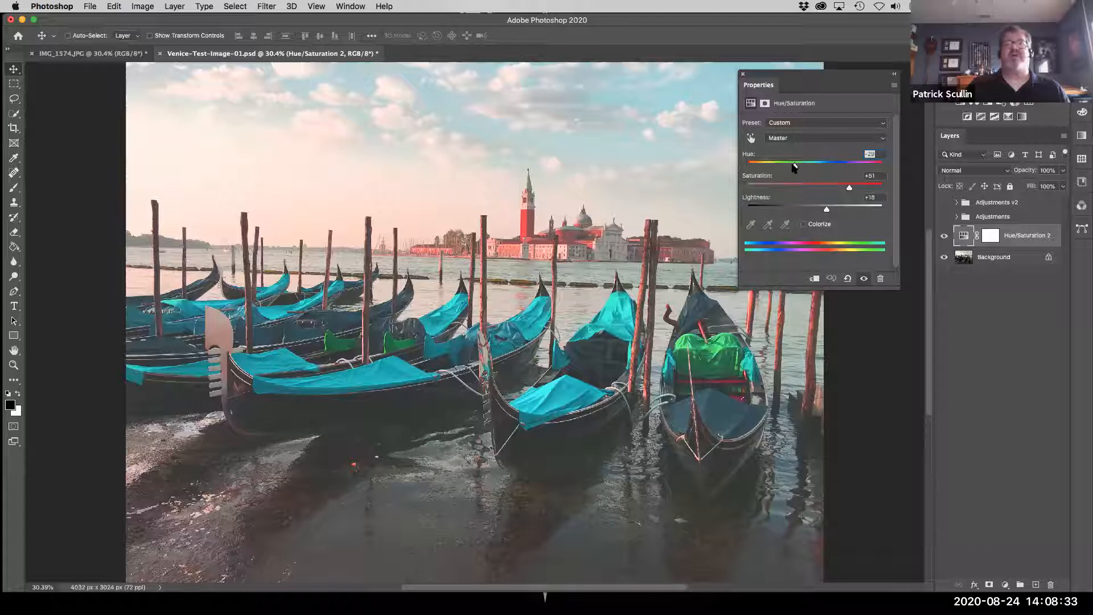
pyautogui.moveTo(795, 165); pyautogui.dragTo(843, 190)
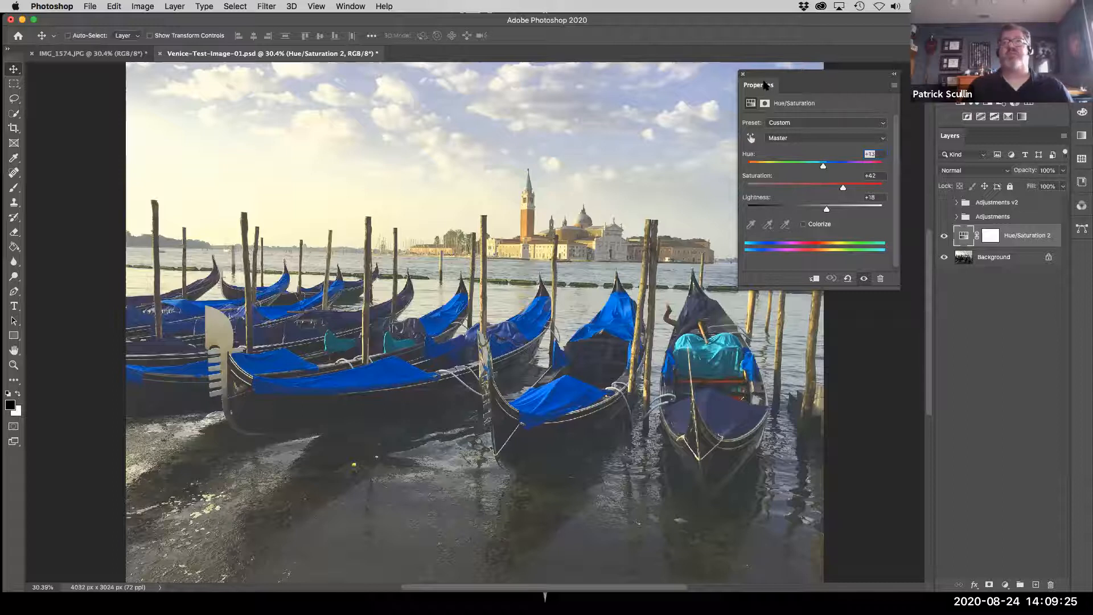
pyautogui.moveTo(765, 84); pyautogui.dragTo(1082, 252)
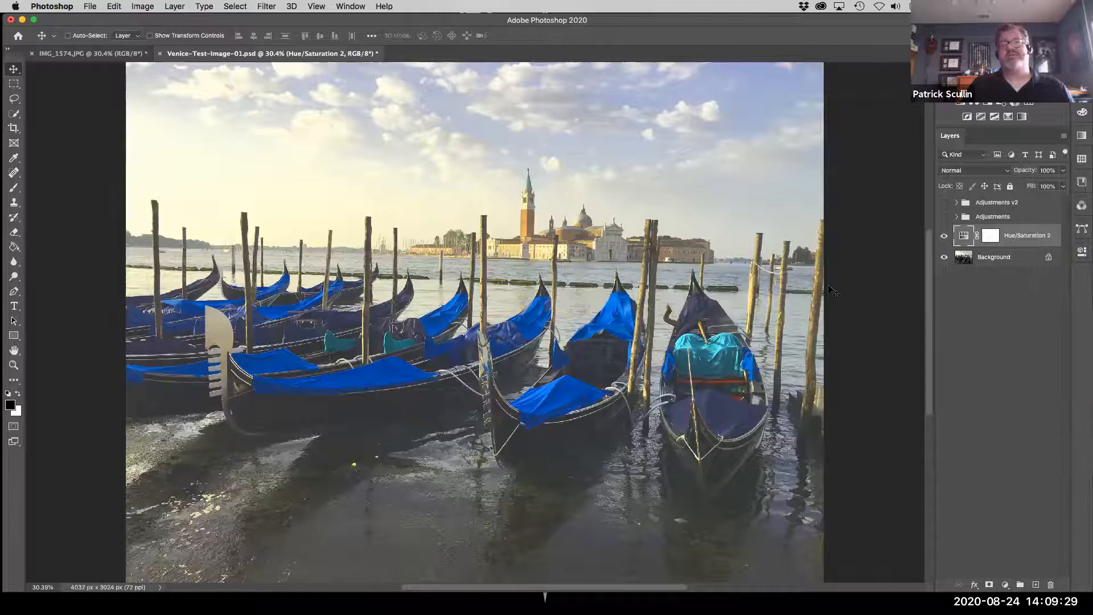
# Hide Hue/Saturation 2 and show the expanded Adjustments group with only its Exposure 1 layer visible.
pyautogui.click(943, 235)
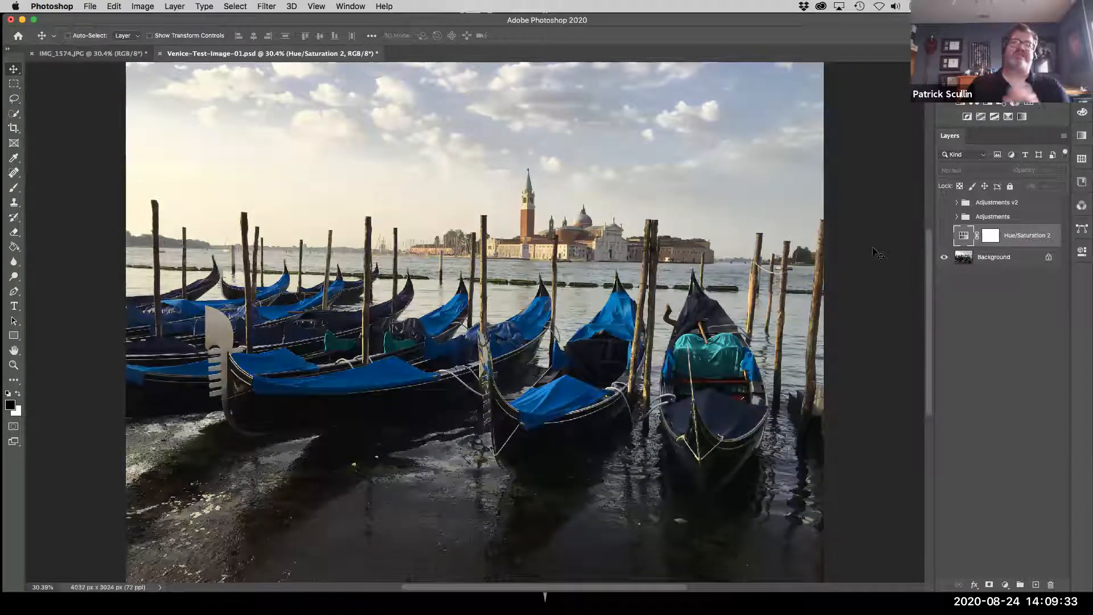
pyautogui.click(944, 217)
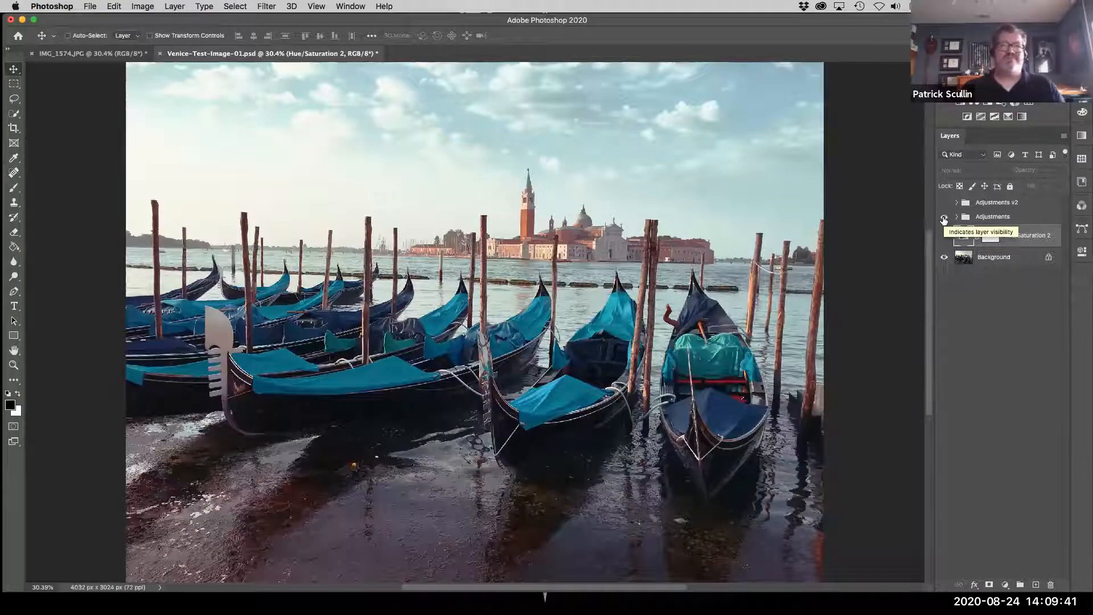
pyautogui.click(957, 217)
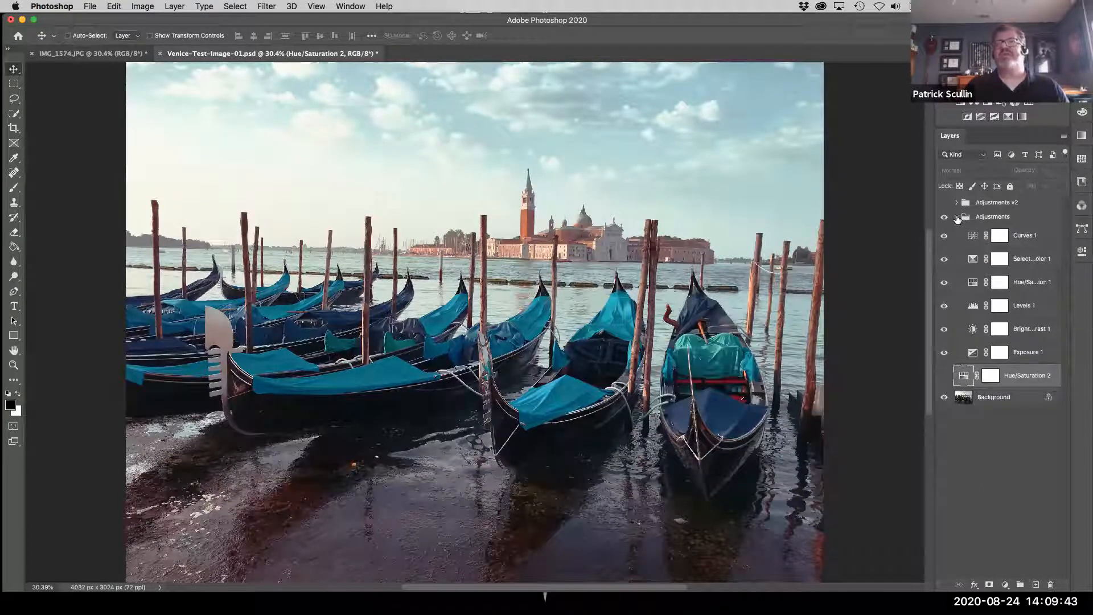
pyautogui.moveTo(944, 235); pyautogui.dragTo(944, 330)
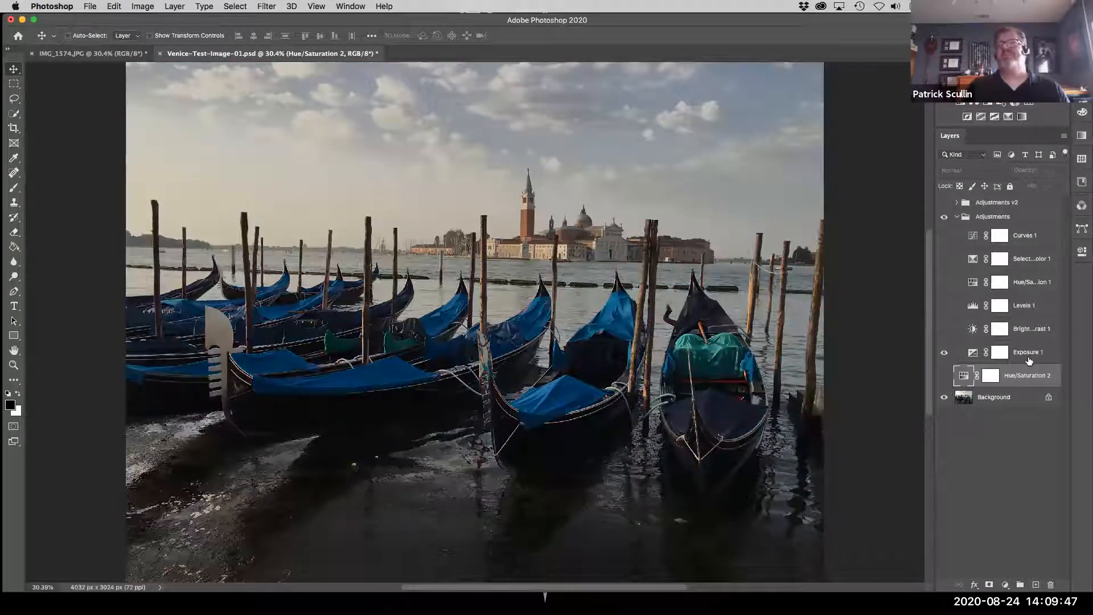
# Select the Exposure 1 layer and compare the image with and without it, leaving the layer shown.
pyautogui.click(1042, 353)
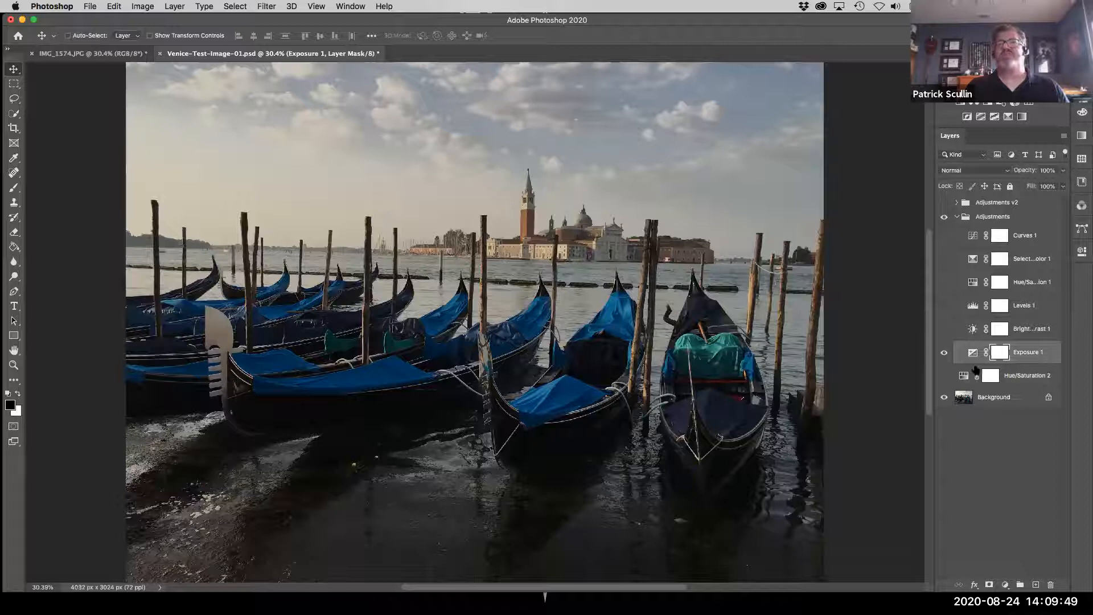
pyautogui.click(945, 355)
pyautogui.click(944, 355)
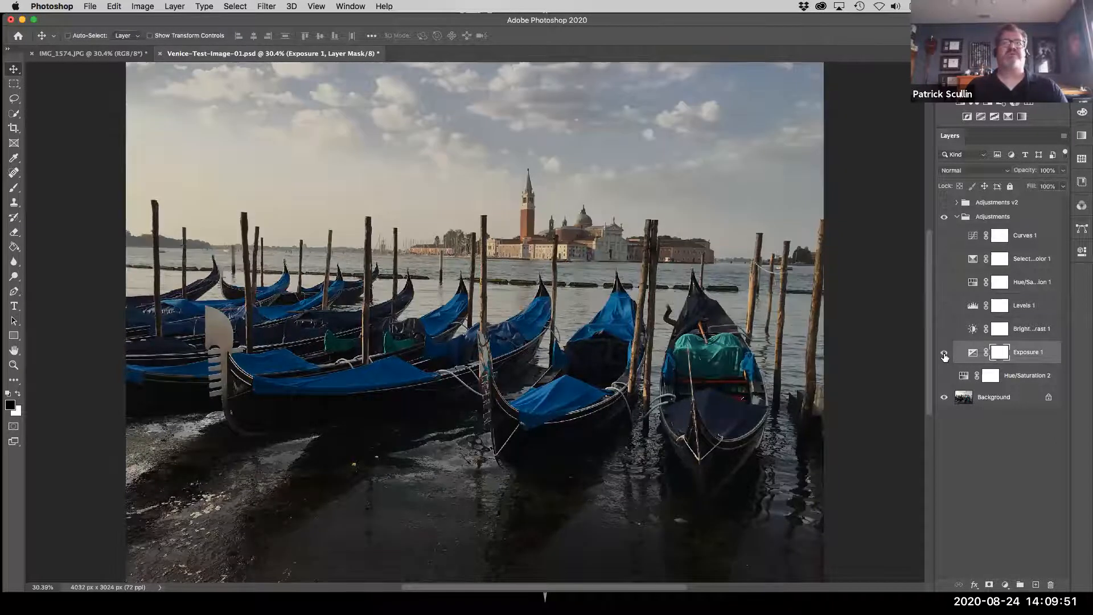
pyautogui.click(944, 355)
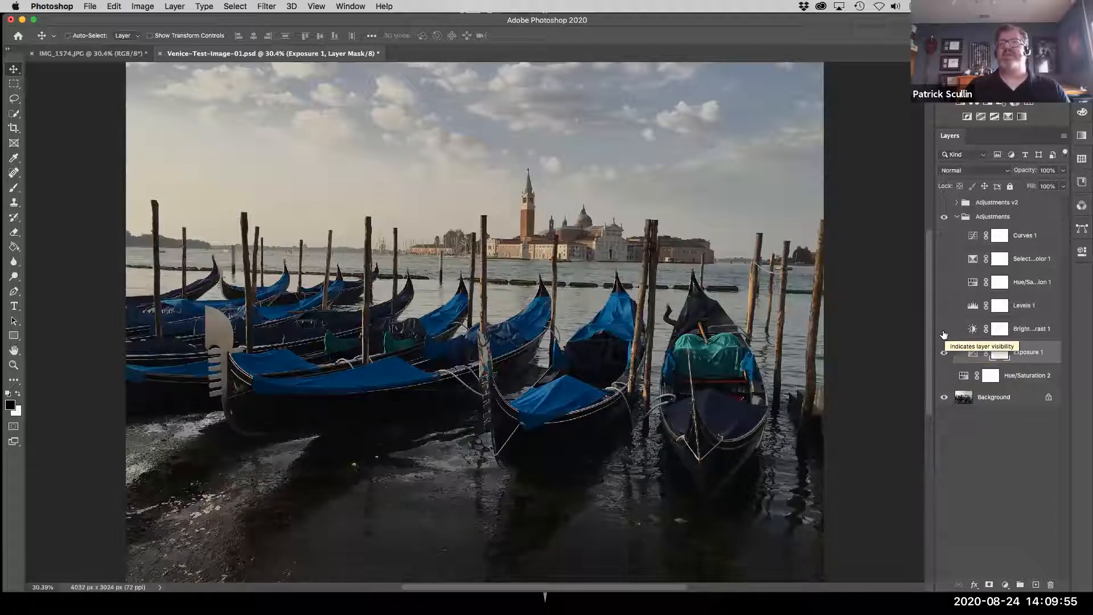
# Show the Brightness/Contrast 1 and Levels 1 layers in the Adjustments group, with Brightness/Contrast 1 selected.
pyautogui.click(944, 330)
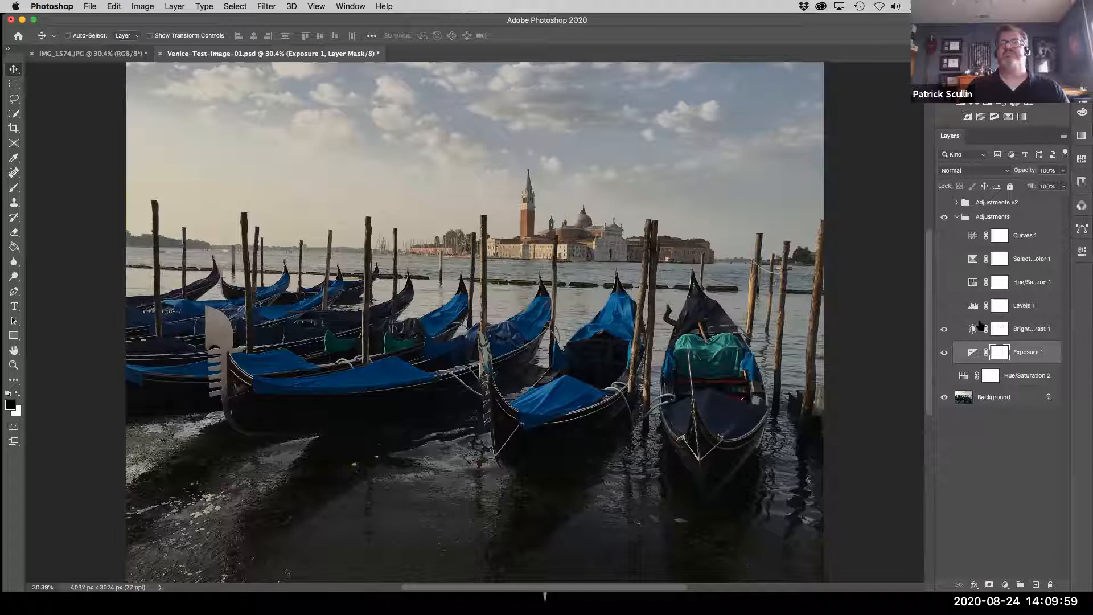
pyautogui.click(979, 328)
pyautogui.click(943, 307)
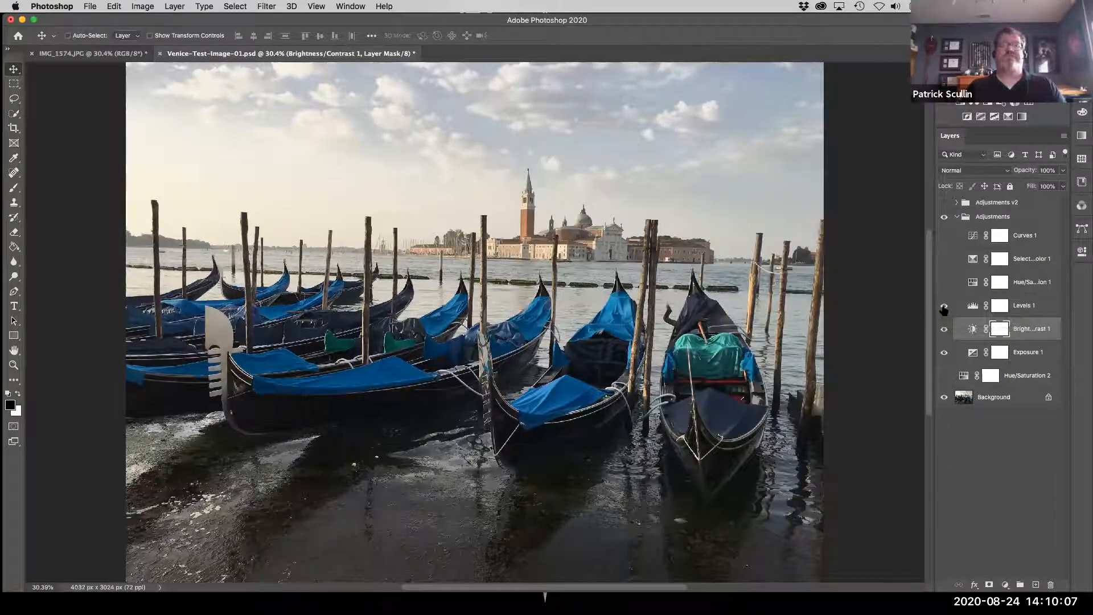
pyautogui.click(943, 307)
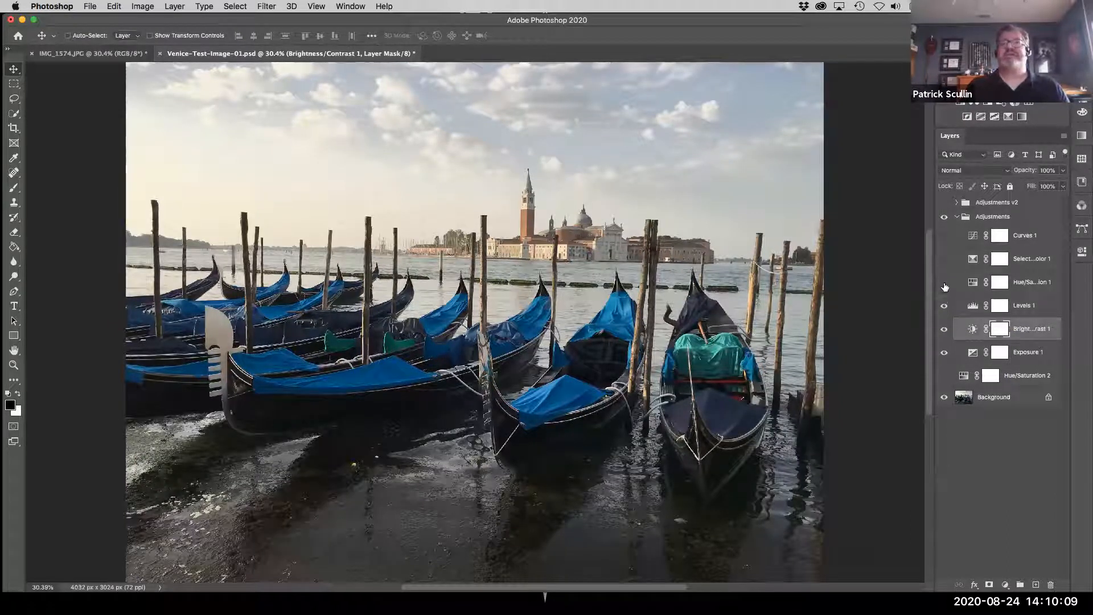
# Show the group's Hue/Saturation 1, Selective Color 1 and Curves 1 layers one after another.
pyautogui.click(944, 283)
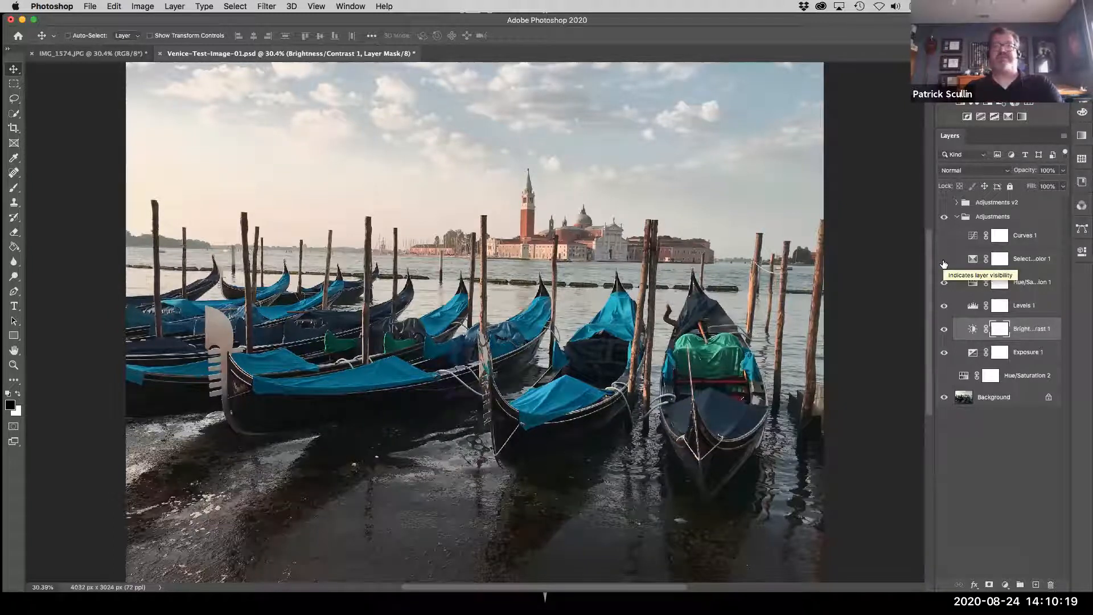
pyautogui.click(943, 260)
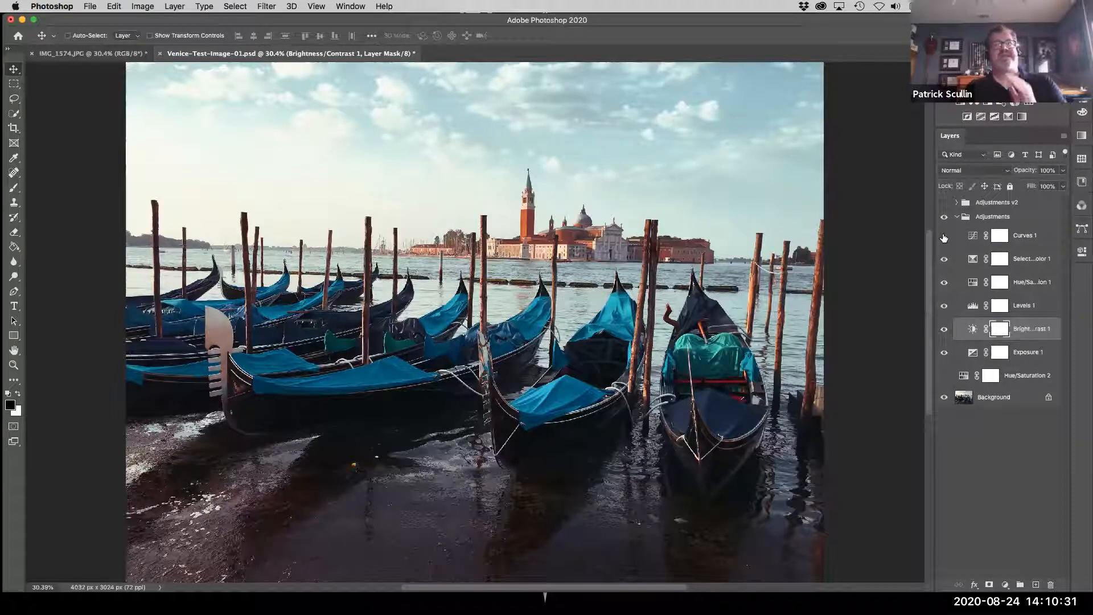
pyautogui.click(943, 236)
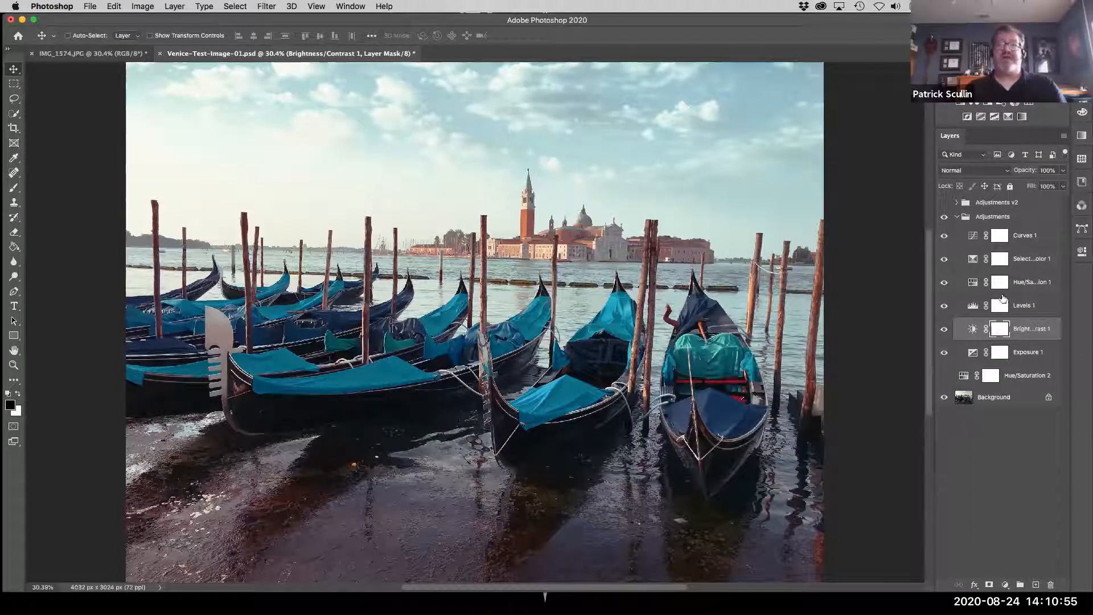
# Collapse the Adjustments group and compare the original image, Adjustments v2 and Adjustments, leaving only the Adjustments group shown above the Background.
pyautogui.click(956, 217)
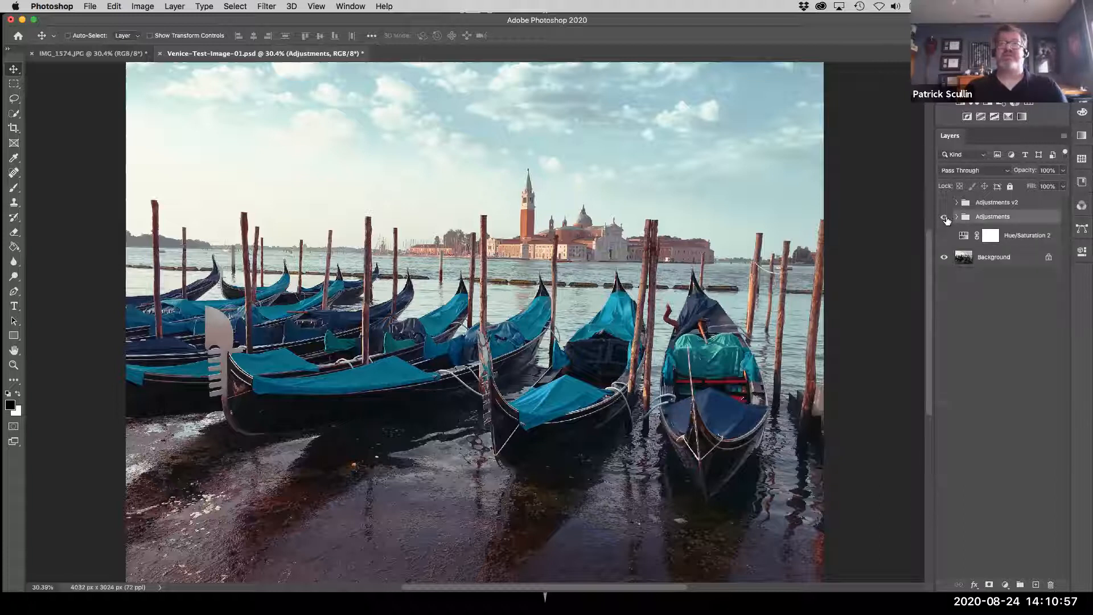
pyautogui.click(946, 218)
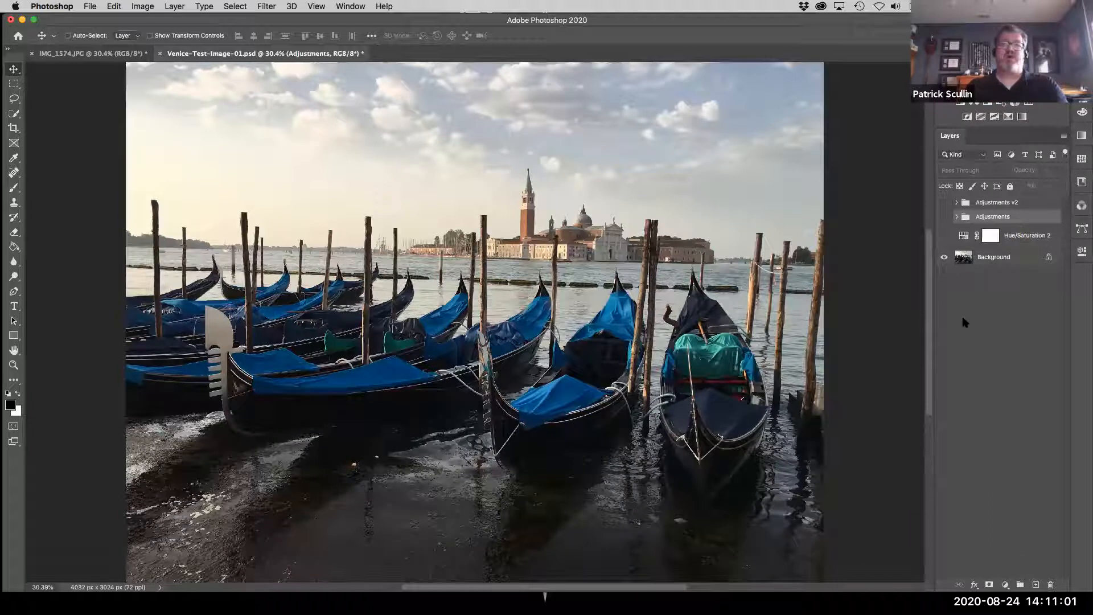
pyautogui.click(944, 203)
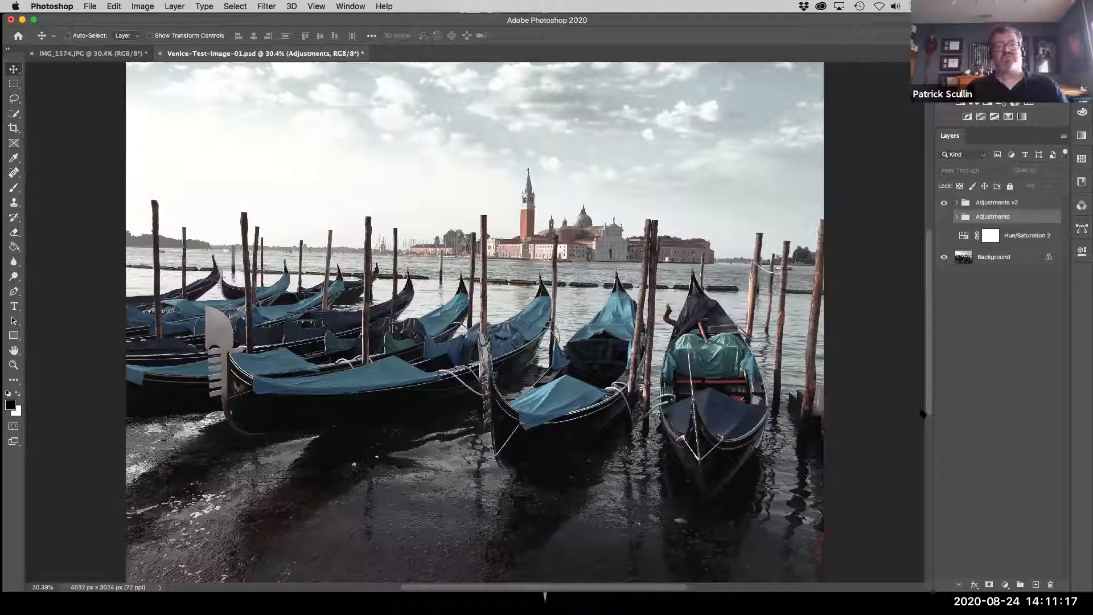
pyautogui.click(944, 202)
pyautogui.click(943, 216)
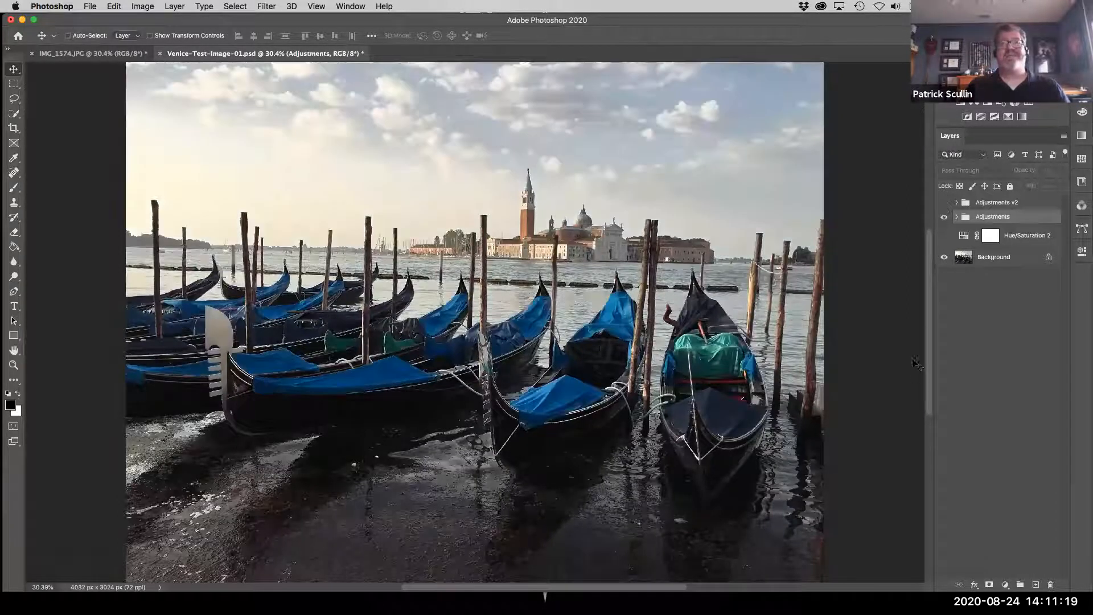